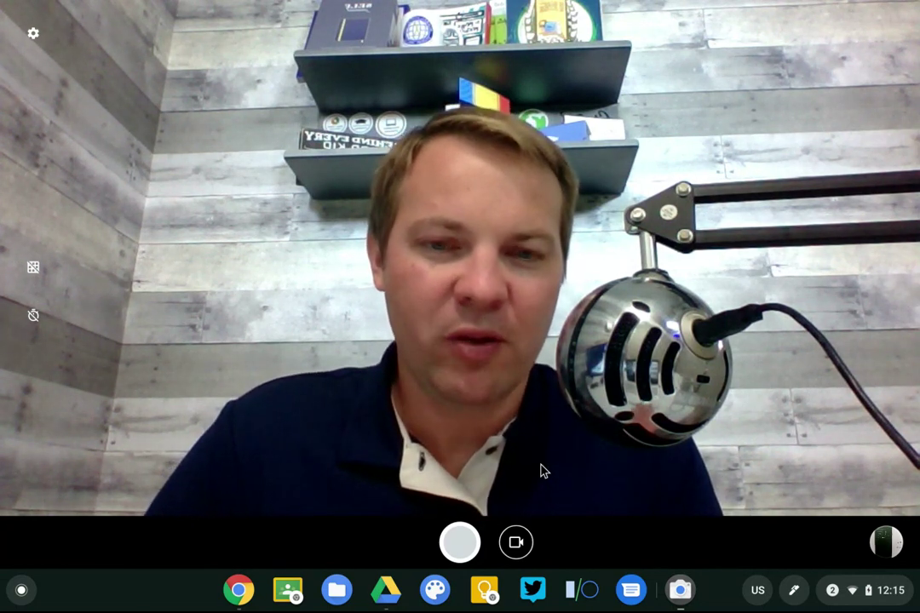
Switch from the Camera app to the six-message Gmail inbox in Chrome
{"action": "key", "text": "alt+Tab"}
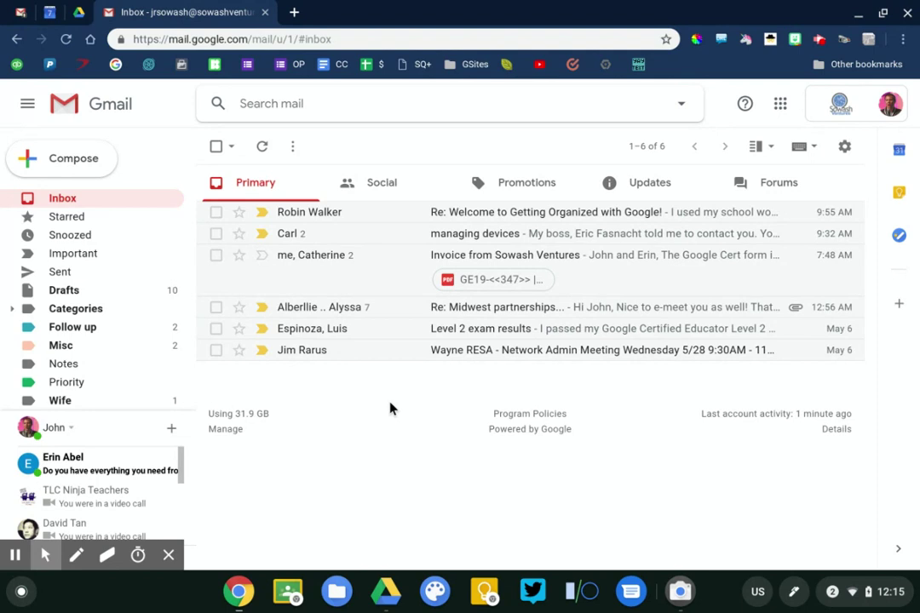
Snooze the 'Getting Organized with Google' email until May 7, 2019 at 2:00 PM
{"action": "left_click", "coordinate": [411, 220]}
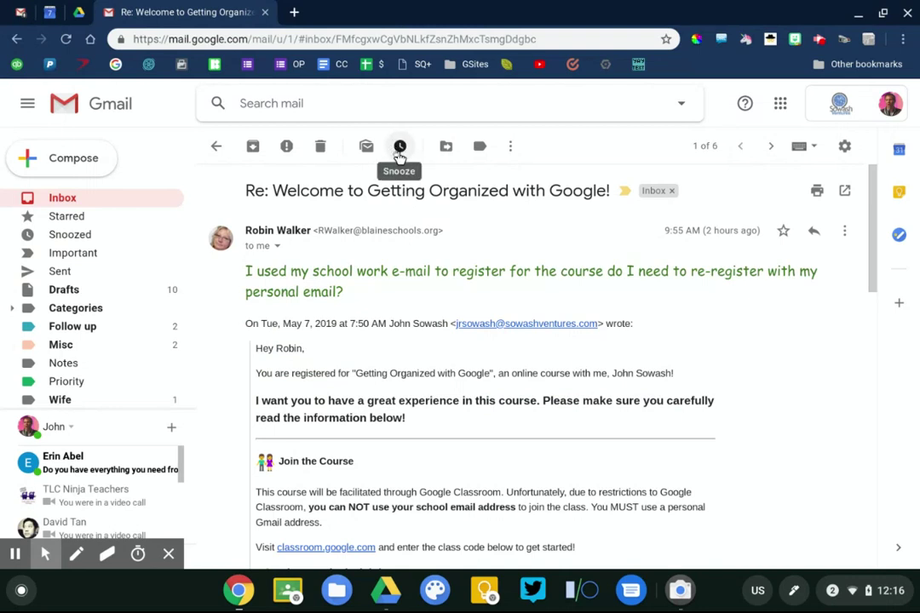
{"action": "left_click", "coordinate": [417, 184]}
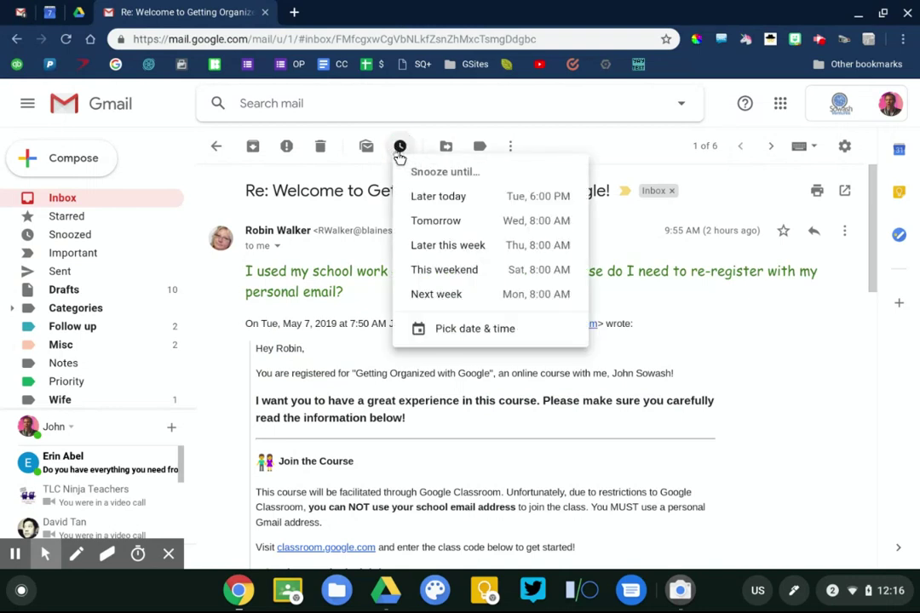
{"action": "left_click", "coordinate": [447, 333]}
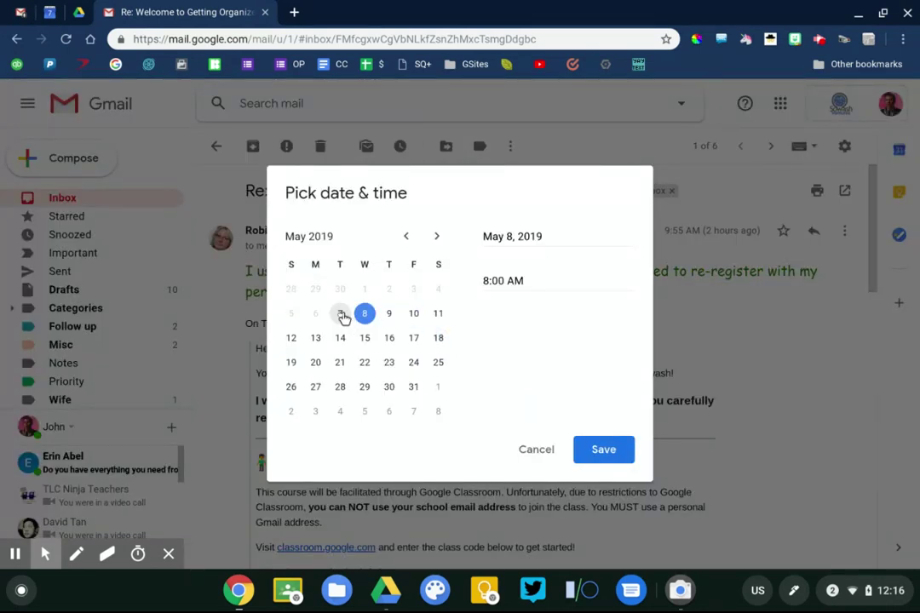
{"action": "left_click", "coordinate": [341, 314]}
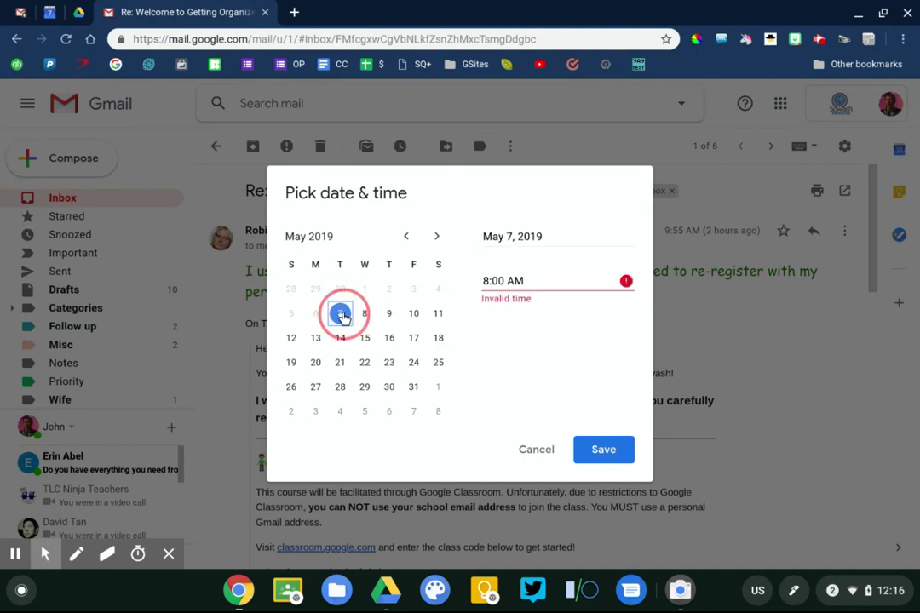
{"action": "left_click", "coordinate": [492, 280]}
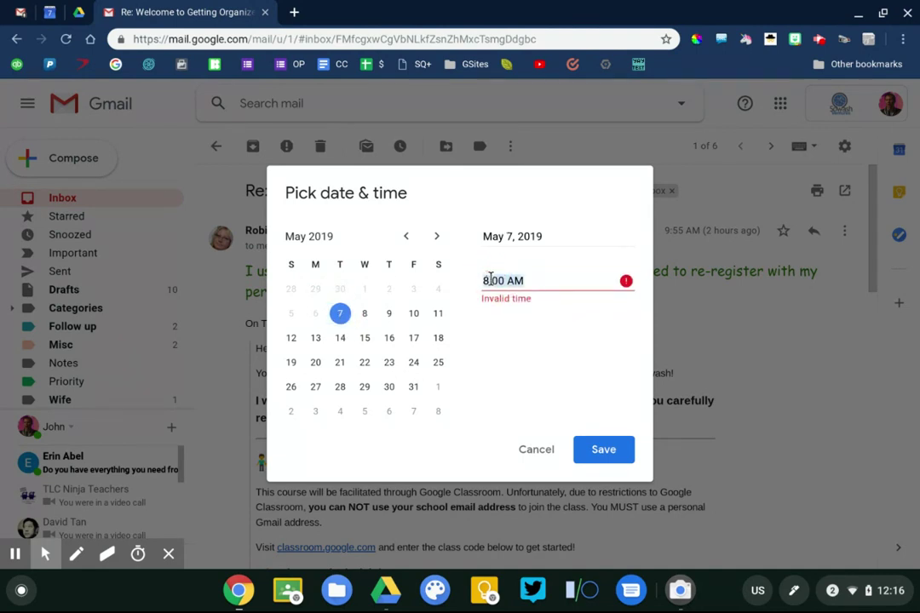
{"action": "type", "text": "2pm"}
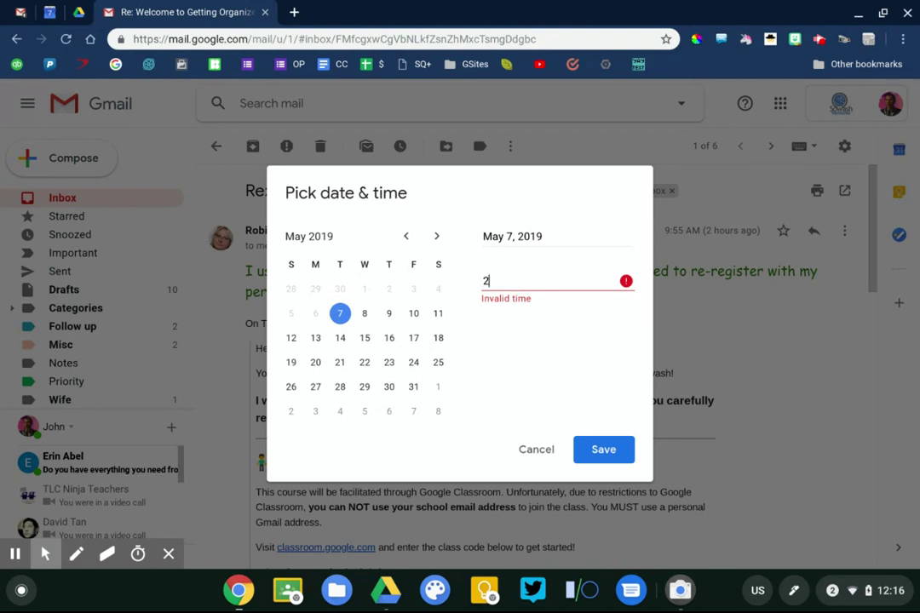
{"action": "left_click", "coordinate": [515, 320]}
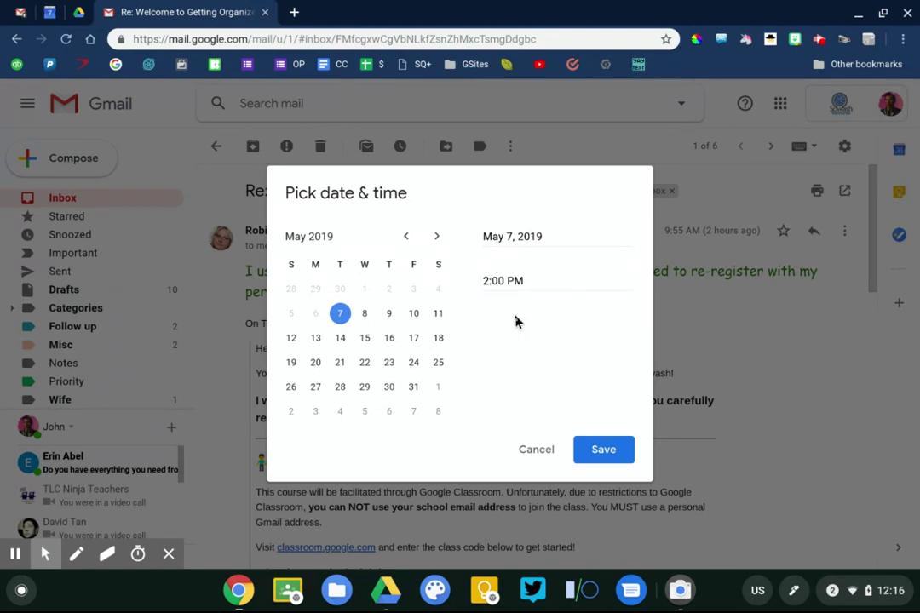
{"action": "left_click", "coordinate": [586, 453]}
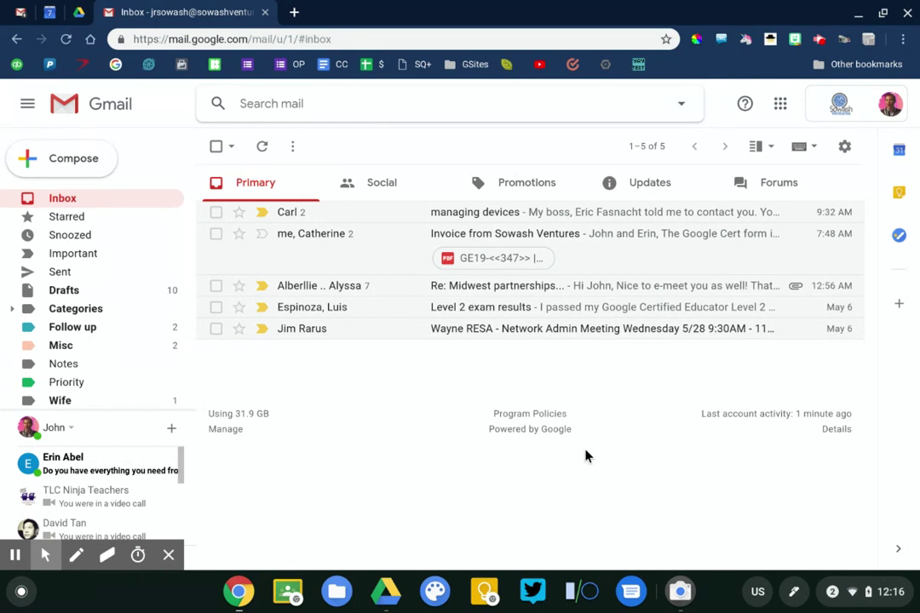
Open the 'managing devices' conversation and scroll through it
{"action": "left_click", "coordinate": [516, 213]}
{"action": "scroll", "coordinate": [436, 382], "scroll_direction": "down", "scroll_amount": 1}
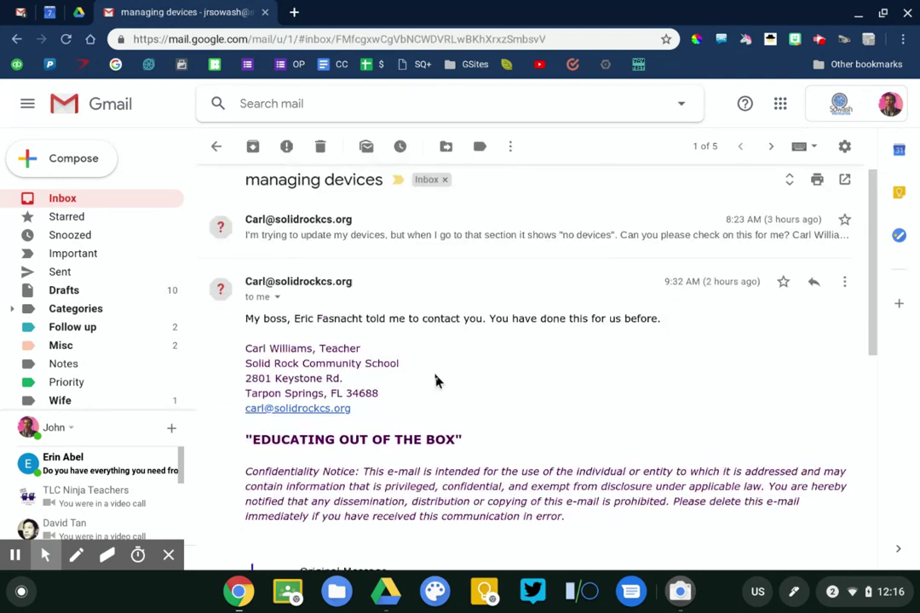
{"action": "scroll", "coordinate": [436, 382], "scroll_direction": "down", "scroll_amount": 2}
{"action": "scroll", "coordinate": [436, 382], "scroll_direction": "up", "scroll_amount": 2}
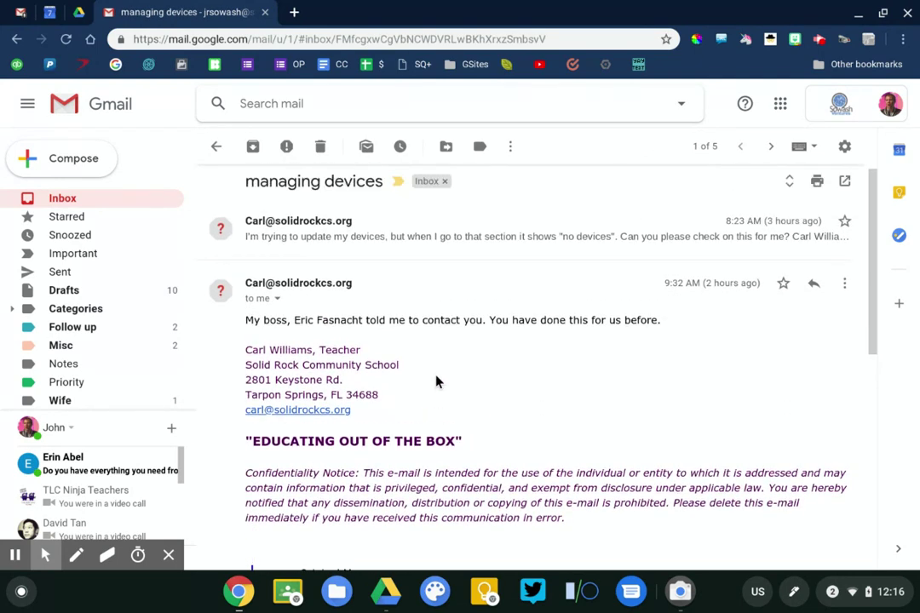
{"action": "scroll", "coordinate": [436, 382], "scroll_direction": "up", "scroll_amount": 1}
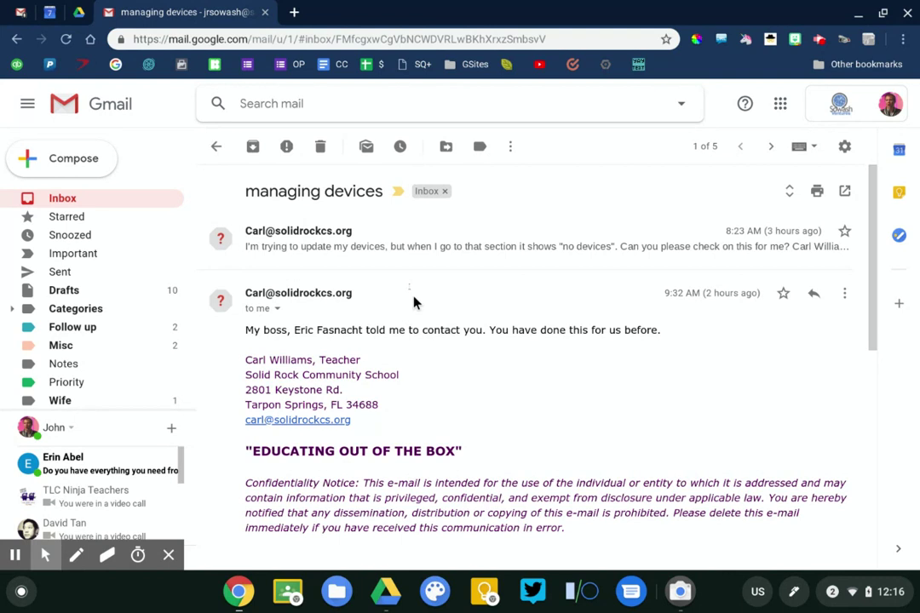
Snooze it until May 7 at 2:00 PM, then open the Sowash Ventures invoice
{"action": "left_click", "coordinate": [401, 146]}
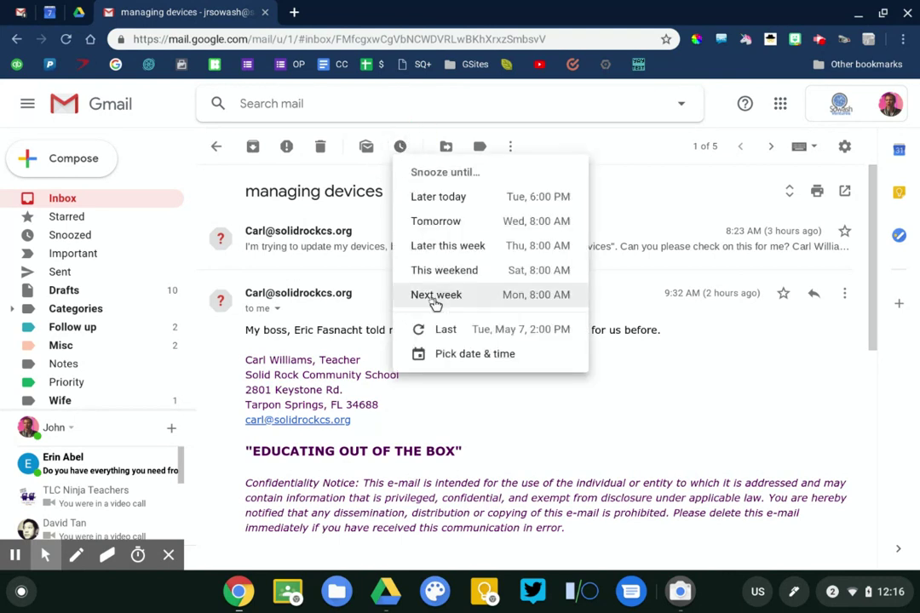
{"action": "left_click", "coordinate": [452, 361]}
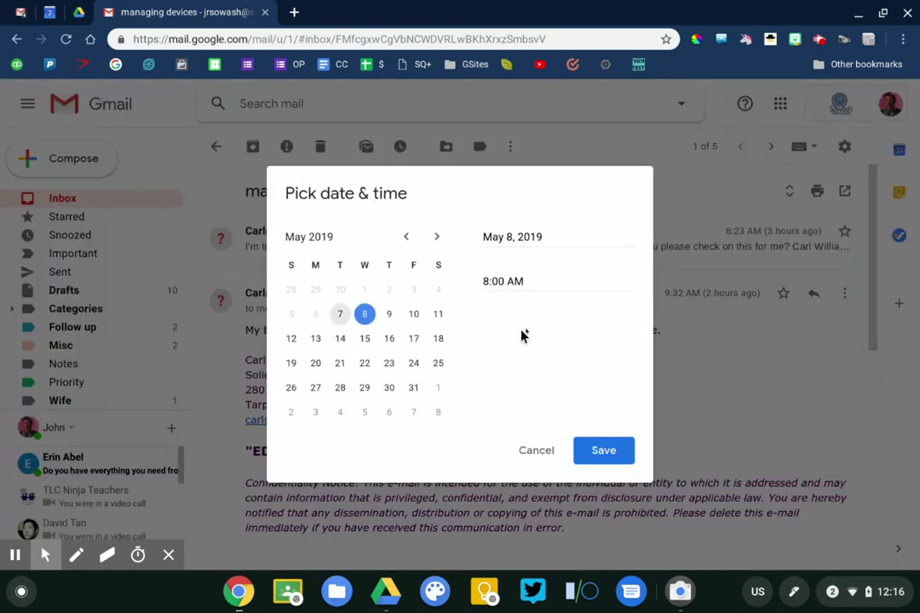
{"action": "left_click", "coordinate": [491, 279]}
{"action": "key", "text": "BackSpace"}
{"action": "type", "text": "2"}
{"action": "key", "text": "ctrl+a"}
{"action": "type", "text": "2pm"}
{"action": "left_click", "coordinate": [340, 313]}
{"action": "left_click", "coordinate": [624, 459]}
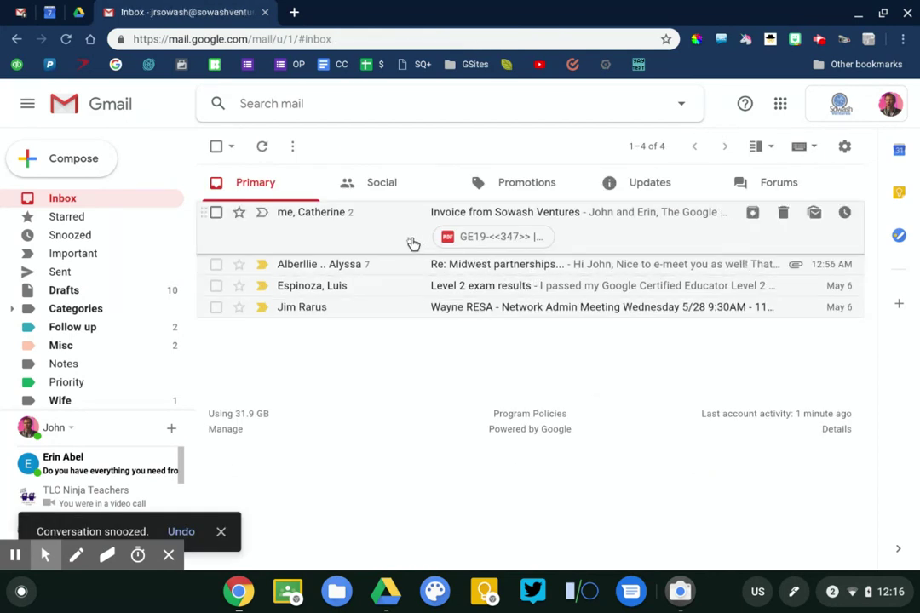
{"action": "left_click", "coordinate": [413, 242]}
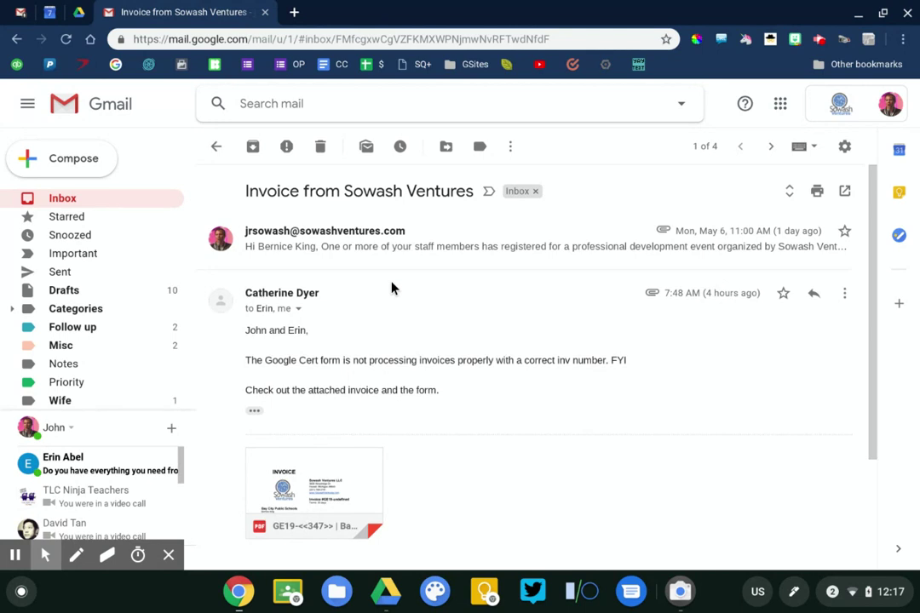
Show the More actions menu for the Sowash Ventures invoice conversation
{"action": "left_click", "coordinate": [511, 152]}
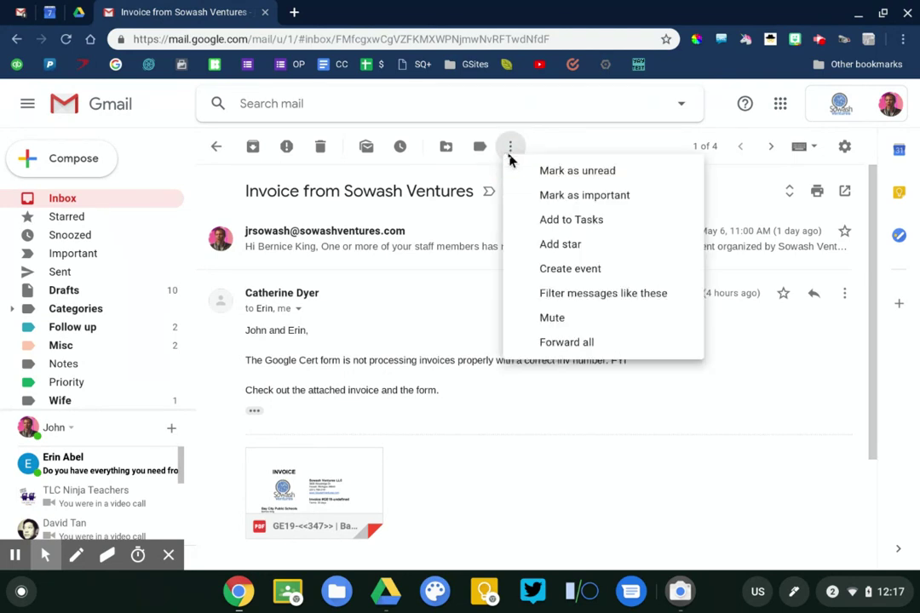
Turn the invoice email into a task titled 'Fix invoicing system'
{"action": "left_click", "coordinate": [551, 224]}
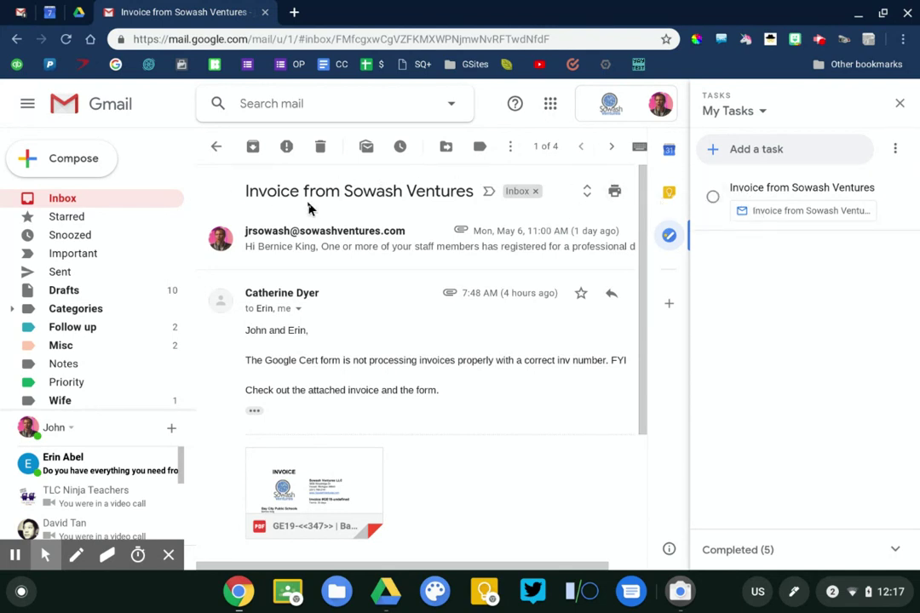
{"action": "left_click", "coordinate": [715, 197]}
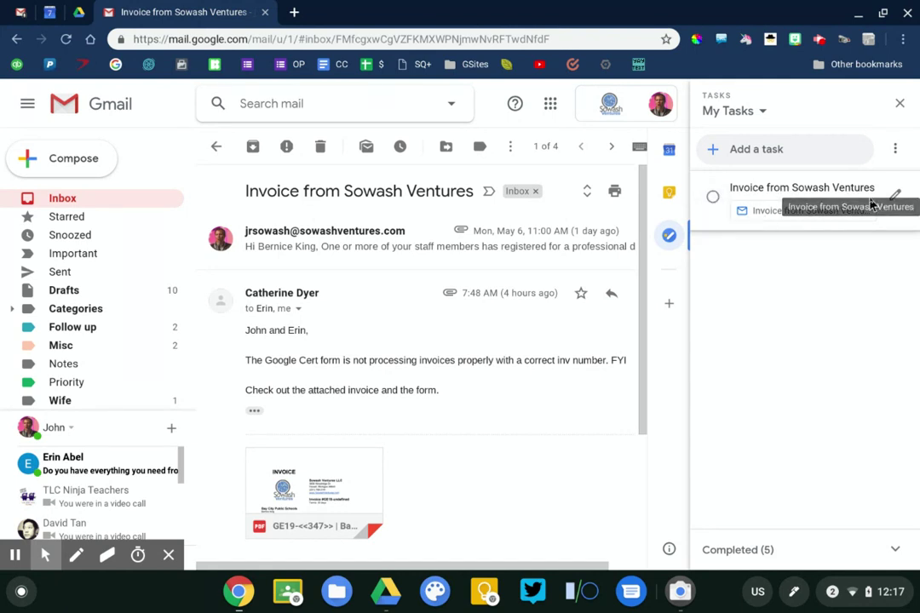
{"action": "left_click", "coordinate": [898, 202]}
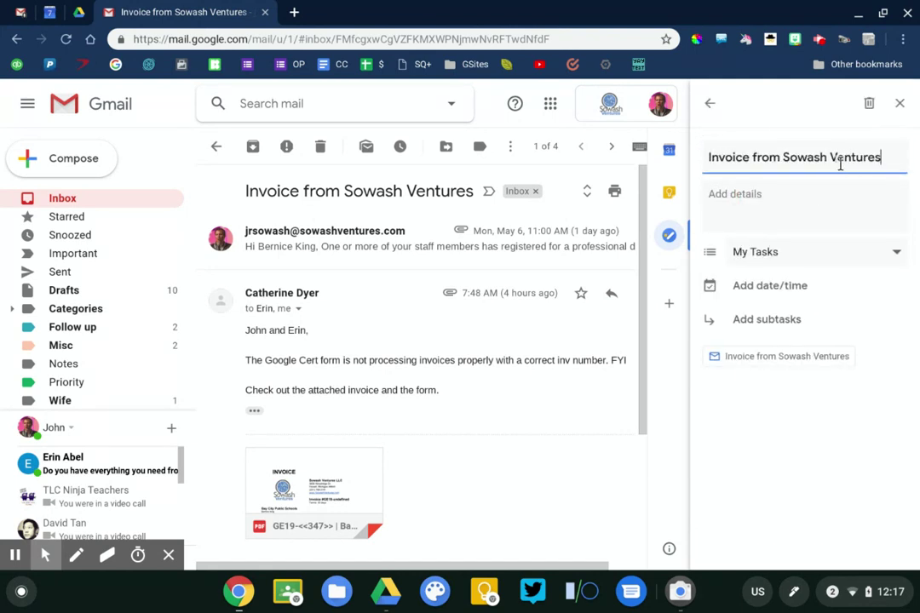
{"action": "triple_click", "coordinate": [840, 164]}
{"action": "type", "text": "Fix invoi"}
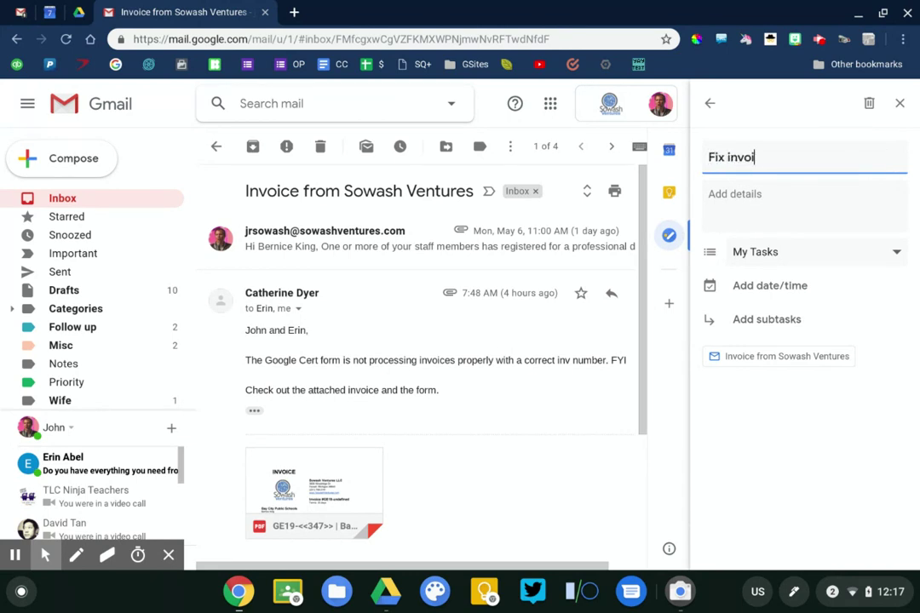
{"action": "type", "text": "cing system"}
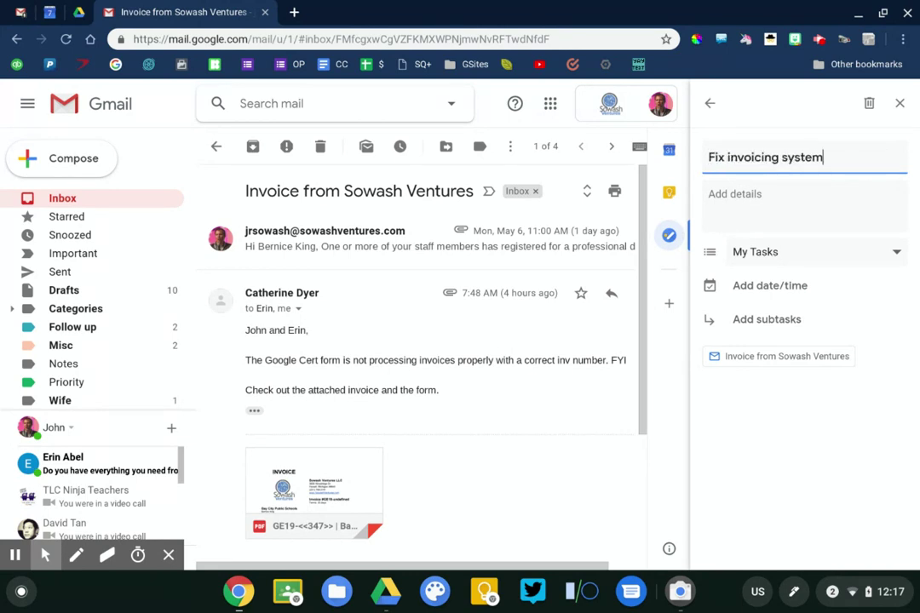
Make the task due Wed, May 8 at 12:00 PM and archive the invoice email
{"action": "left_click", "coordinate": [785, 287]}
{"action": "left_click", "coordinate": [800, 236]}
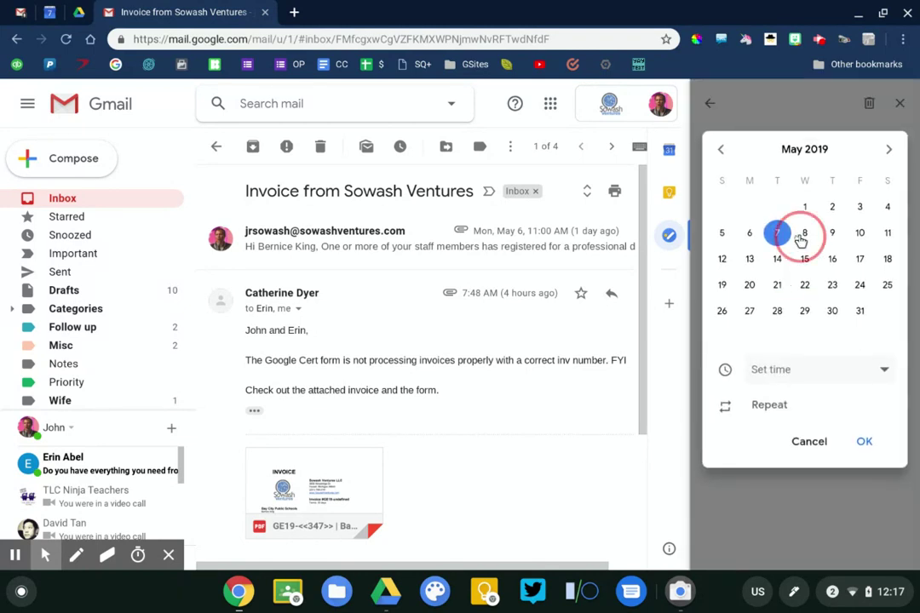
{"action": "left_click", "coordinate": [771, 370]}
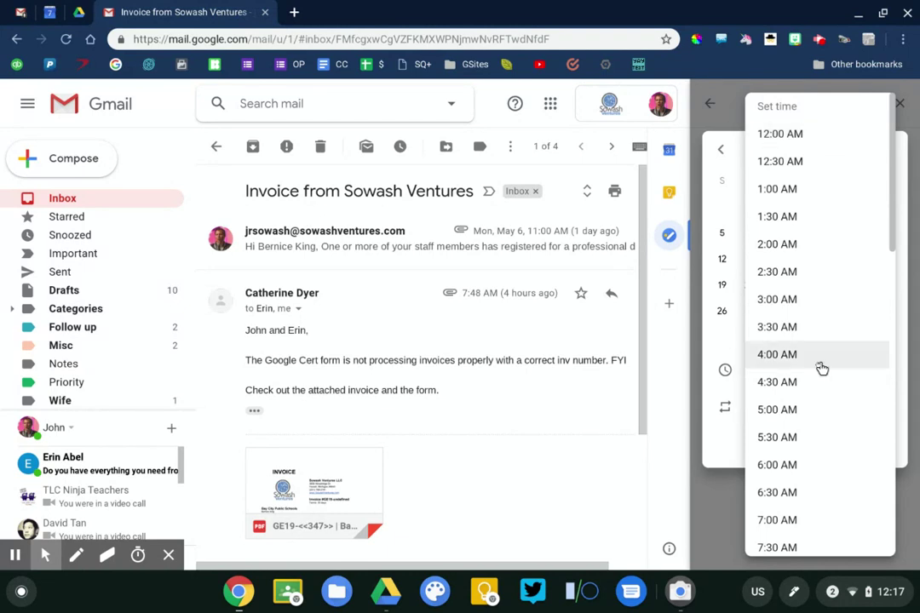
{"action": "scroll", "coordinate": [819, 368], "scroll_direction": "down", "scroll_amount": 10}
{"action": "scroll", "coordinate": [808, 433], "scroll_direction": "down", "scroll_amount": 3}
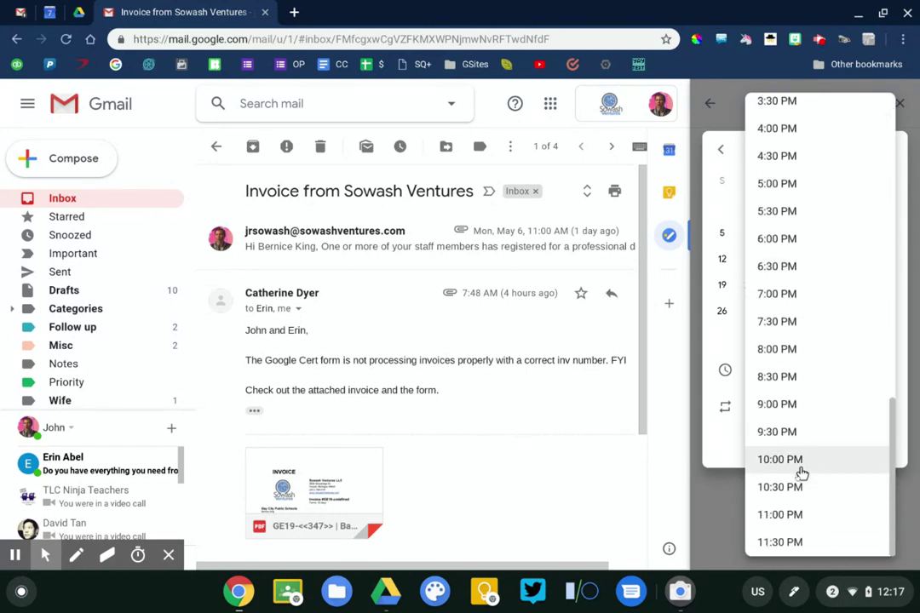
{"action": "scroll", "coordinate": [783, 213], "scroll_direction": "up", "scroll_amount": 3}
{"action": "scroll", "coordinate": [784, 213], "scroll_direction": "up", "scroll_amount": 8}
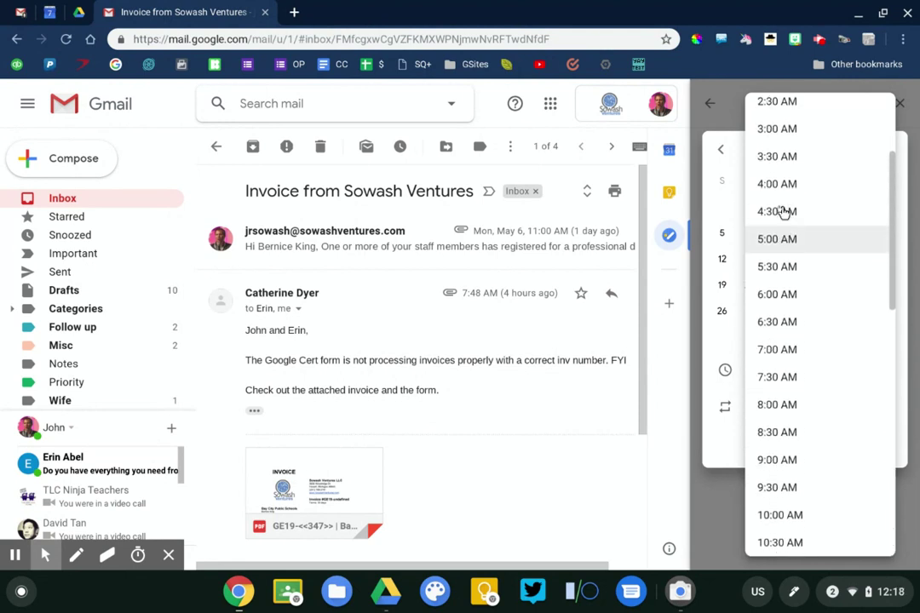
{"action": "scroll", "coordinate": [784, 213], "scroll_direction": "down", "scroll_amount": 6}
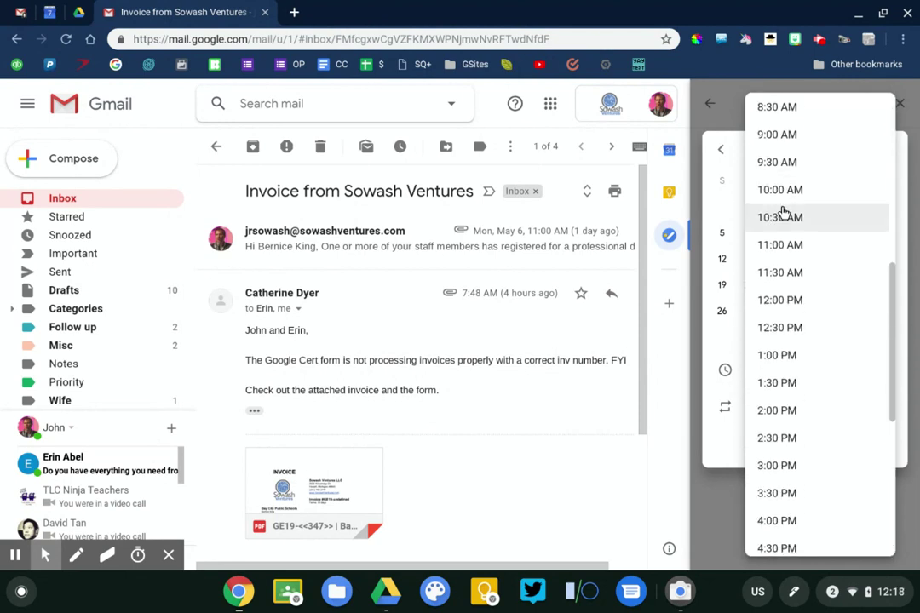
{"action": "left_click", "coordinate": [812, 303]}
{"action": "left_click", "coordinate": [865, 442]}
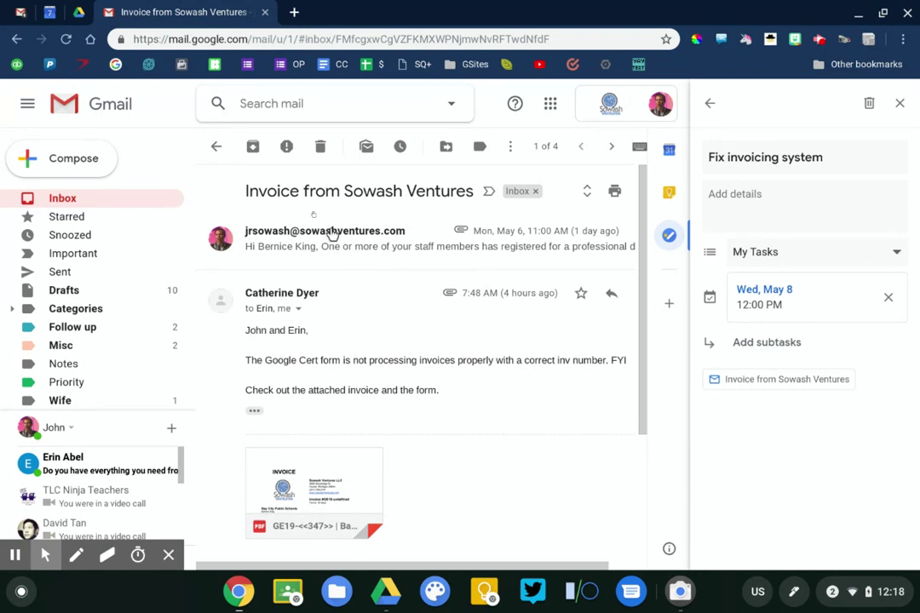
{"action": "left_click", "coordinate": [253, 146]}
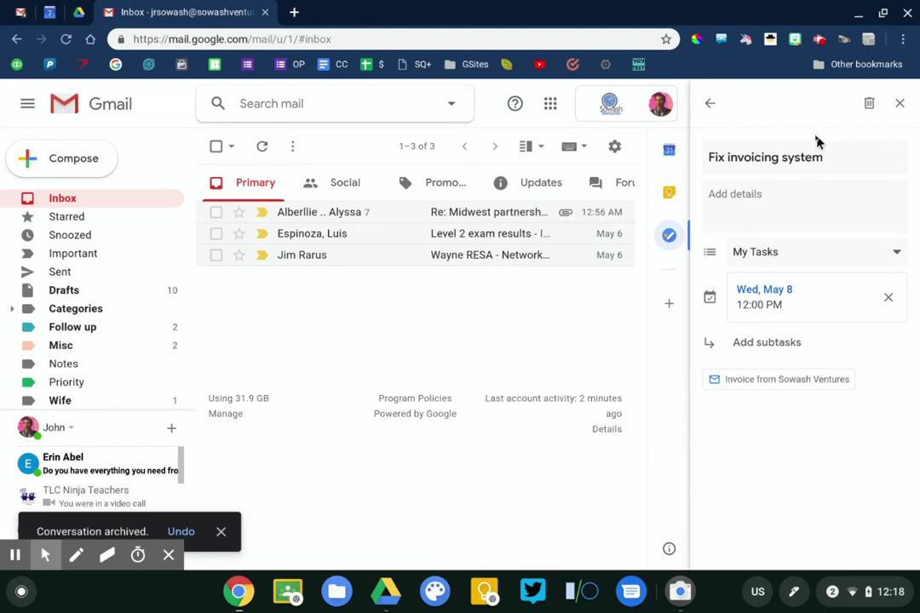
Archive 'Re: Midwest partnerships' and open the 'Level 2 exam results' email
{"action": "left_click", "coordinate": [427, 214]}
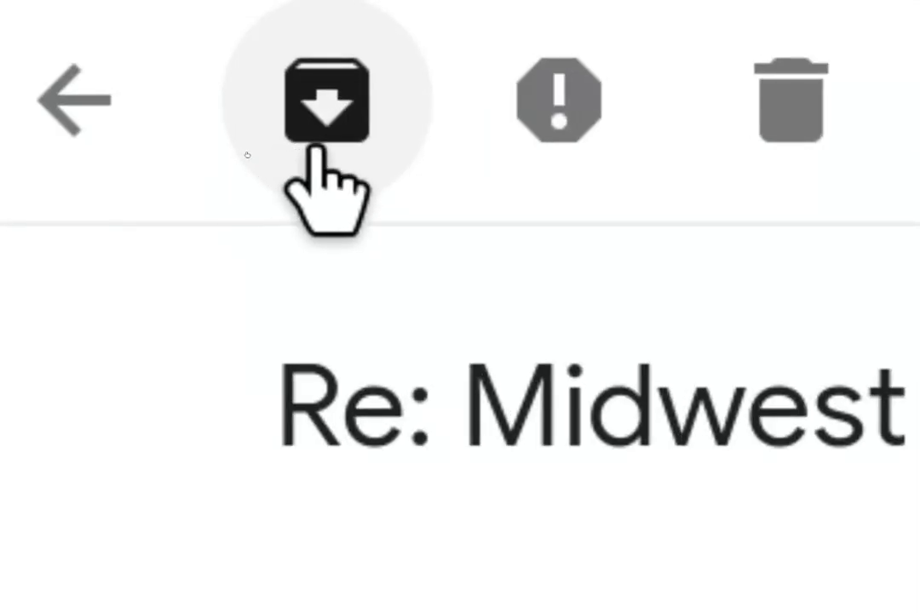
{"action": "left_click", "coordinate": [319, 141]}
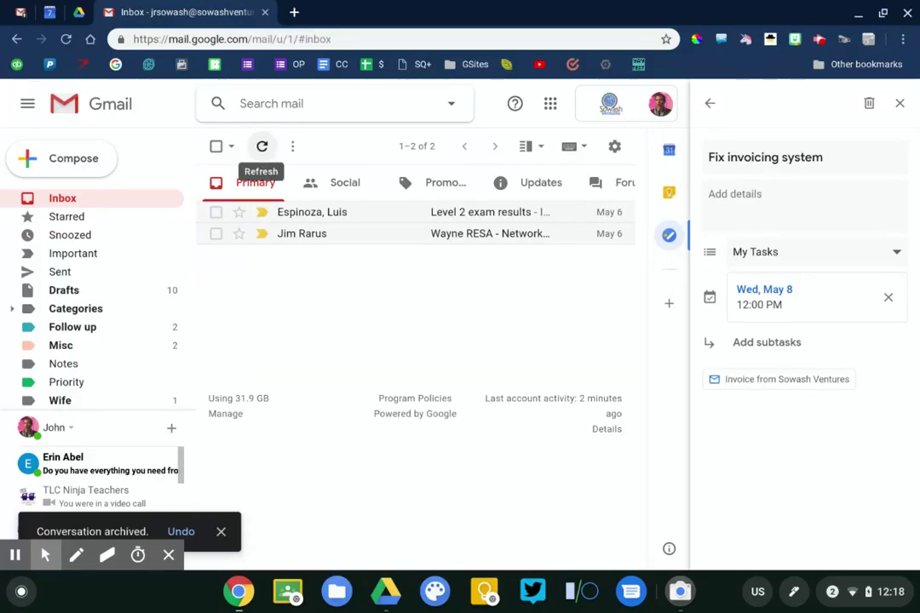
{"action": "left_click", "coordinate": [380, 218]}
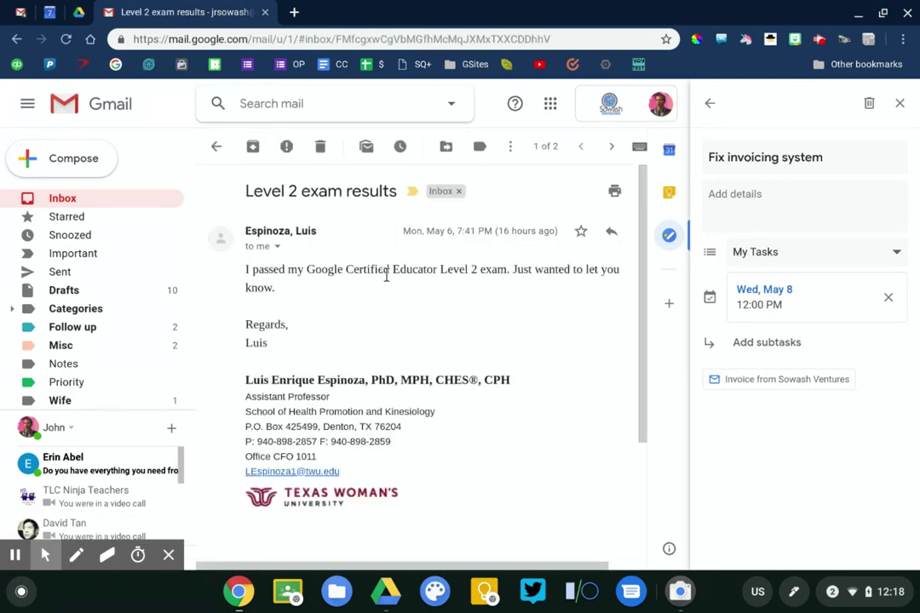
Snooze 'Level 2 exam results' until May 7 at 2 PM, then open the Wayne RESA email
{"action": "left_click", "coordinate": [400, 149]}
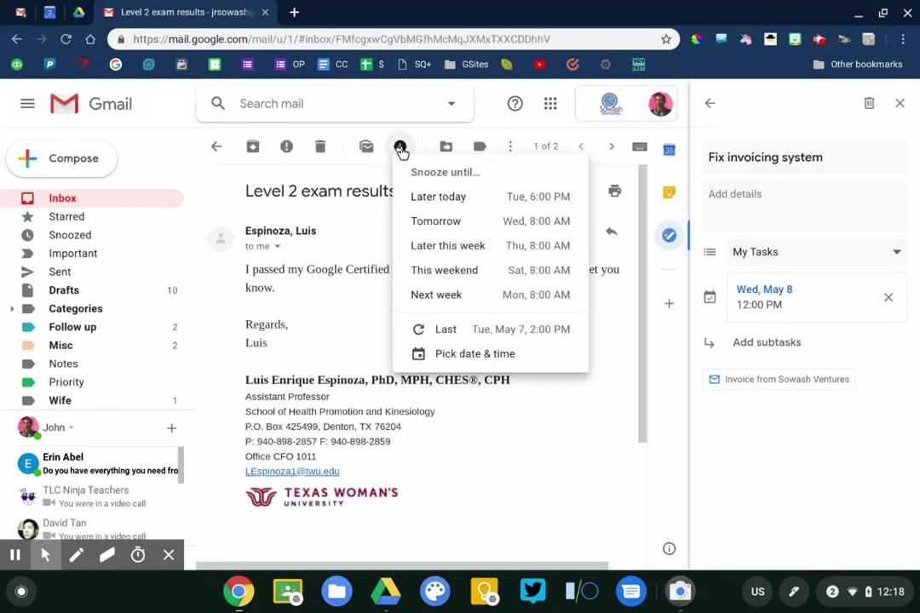
{"action": "left_click", "coordinate": [438, 356]}
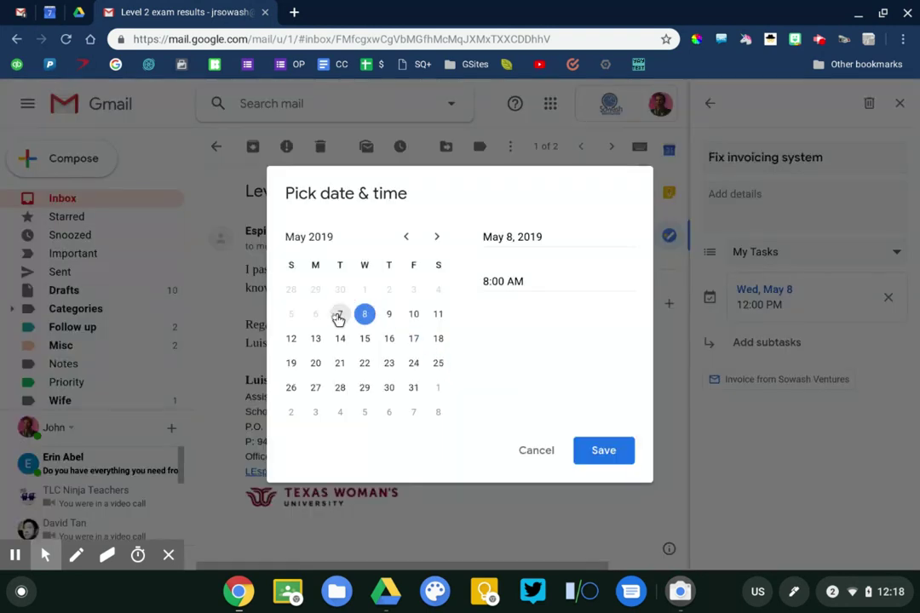
{"action": "left_click", "coordinate": [338, 315]}
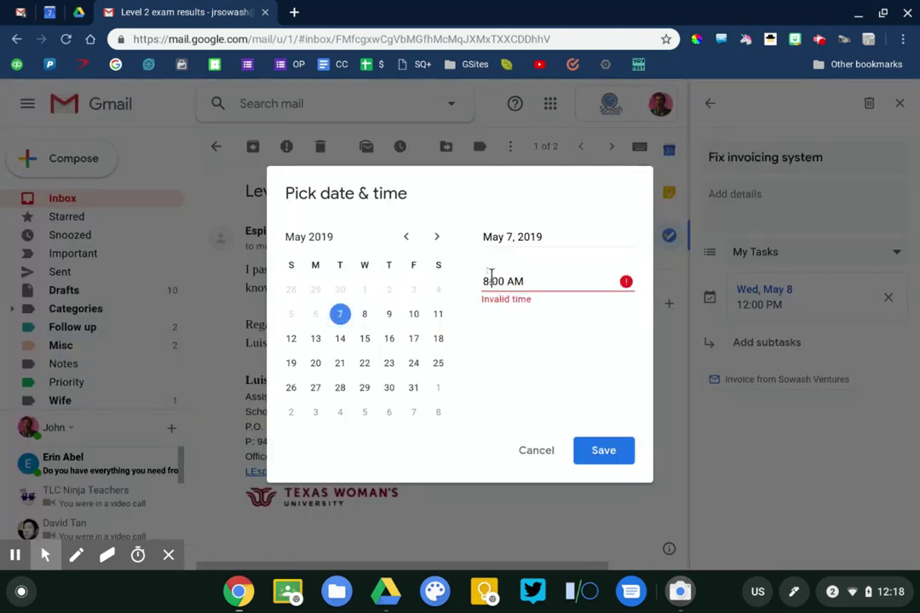
{"action": "double_click", "coordinate": [491, 281]}
{"action": "type", "text": "3"}
{"action": "key", "text": "BackSpace"}
{"action": "type", "text": "2"}
{"action": "key", "text": "ctrl+a"}
{"action": "type", "text": "2pm"}
{"action": "key", "text": "Return"}
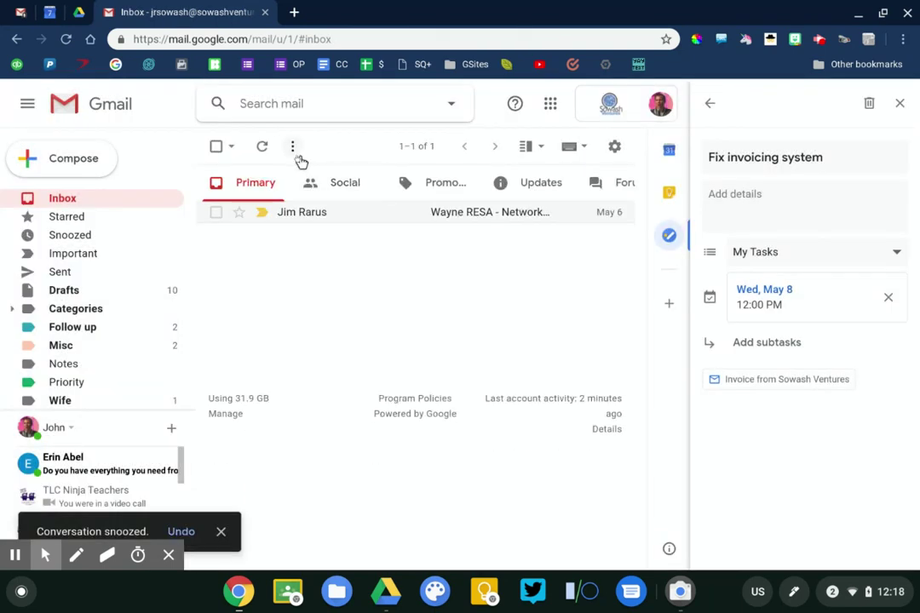
{"action": "left_click", "coordinate": [321, 223]}
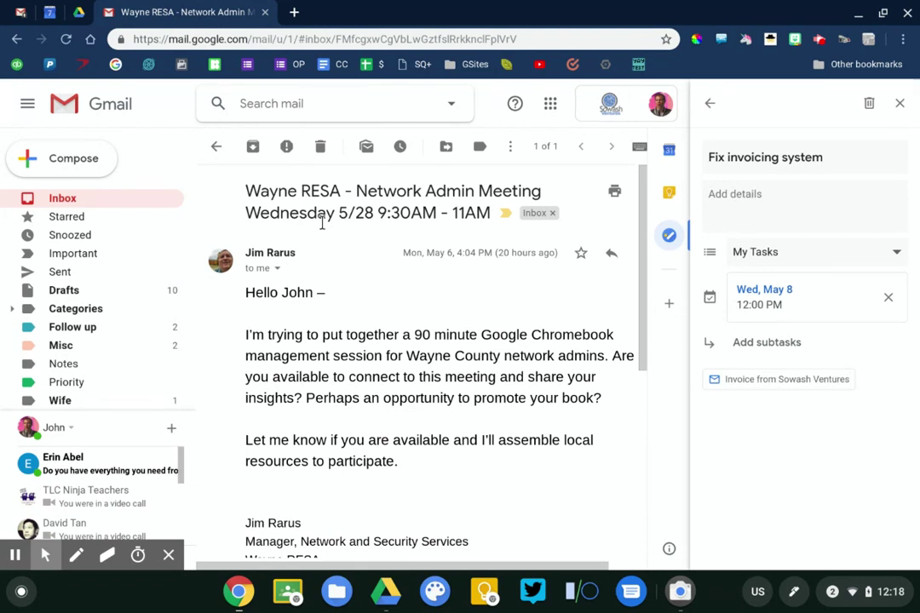
Add the Wayne RESA email to Tasks titled 'Check calendar for 5/28 presentation.'
{"action": "left_click", "coordinate": [708, 103]}
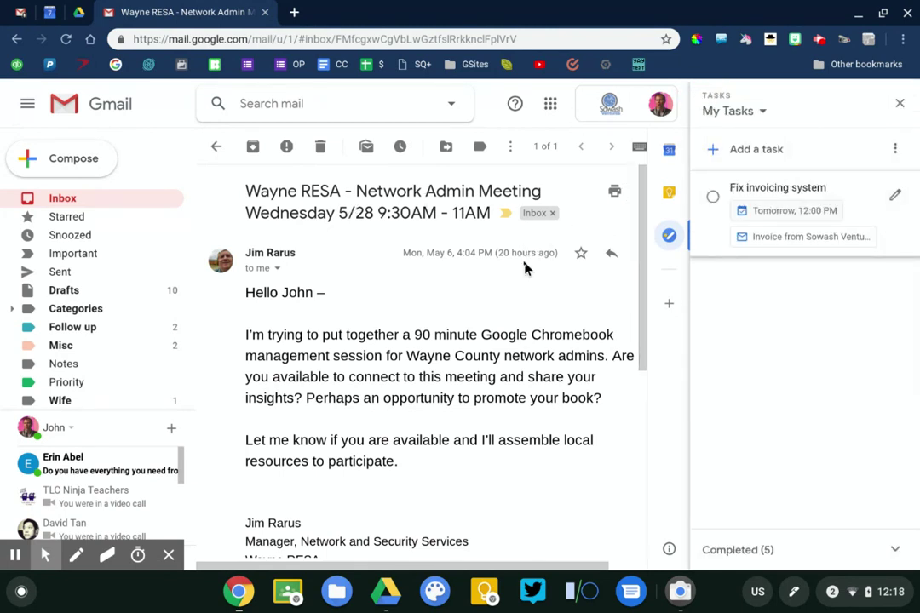
{"action": "left_click", "coordinate": [510, 146]}
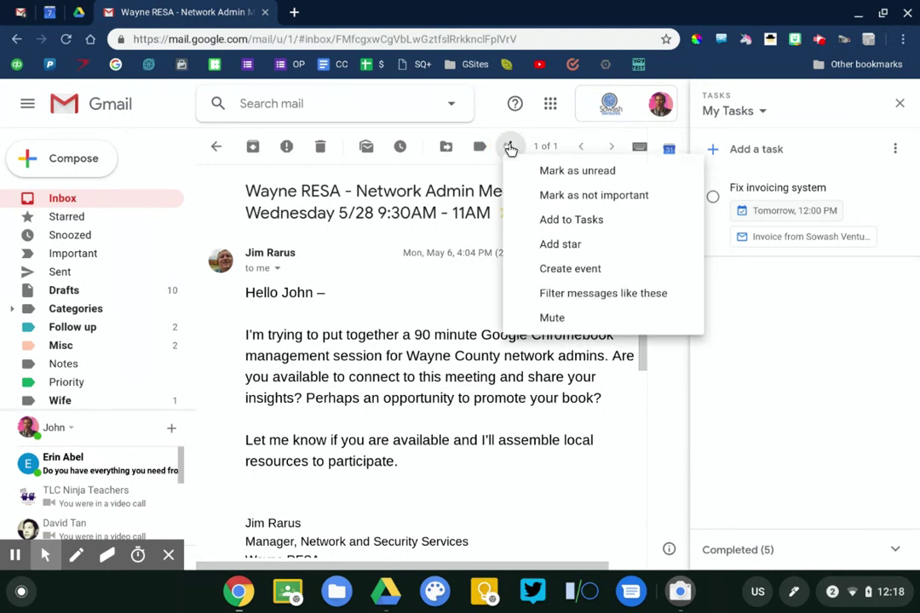
{"action": "left_click", "coordinate": [570, 223]}
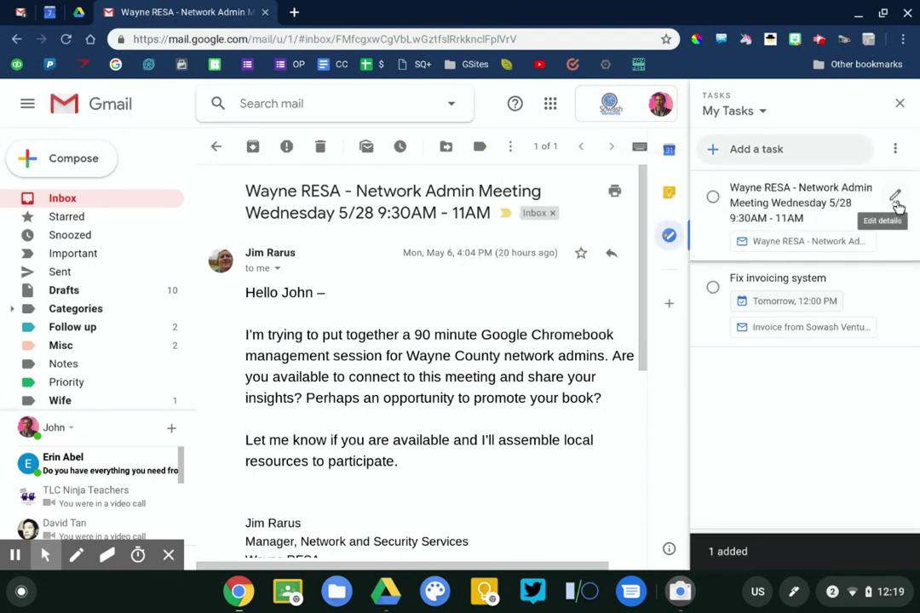
{"action": "left_click", "coordinate": [897, 201]}
{"action": "type", "text": "Che"}
{"action": "key", "text": "ctrl+a"}
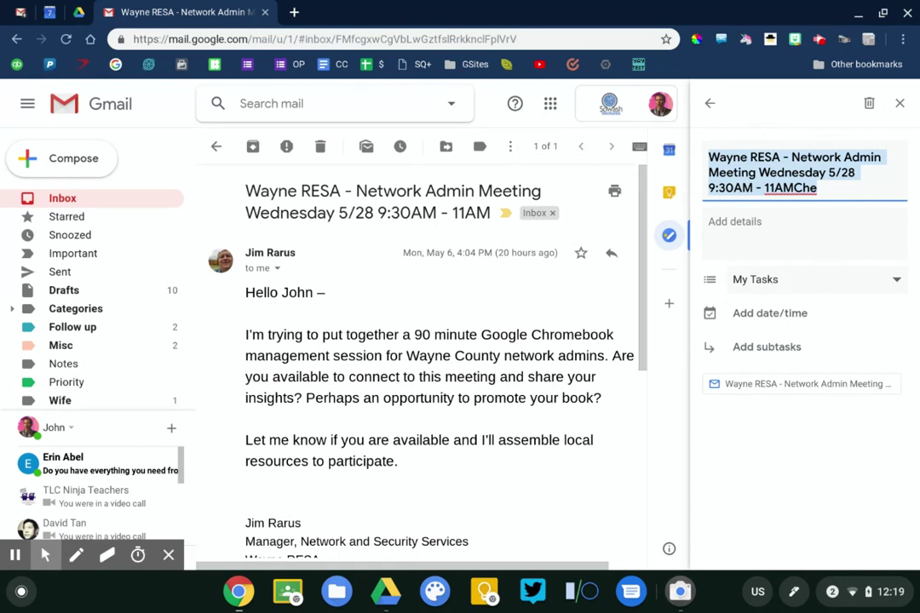
{"action": "type", "text": "Check cale"}
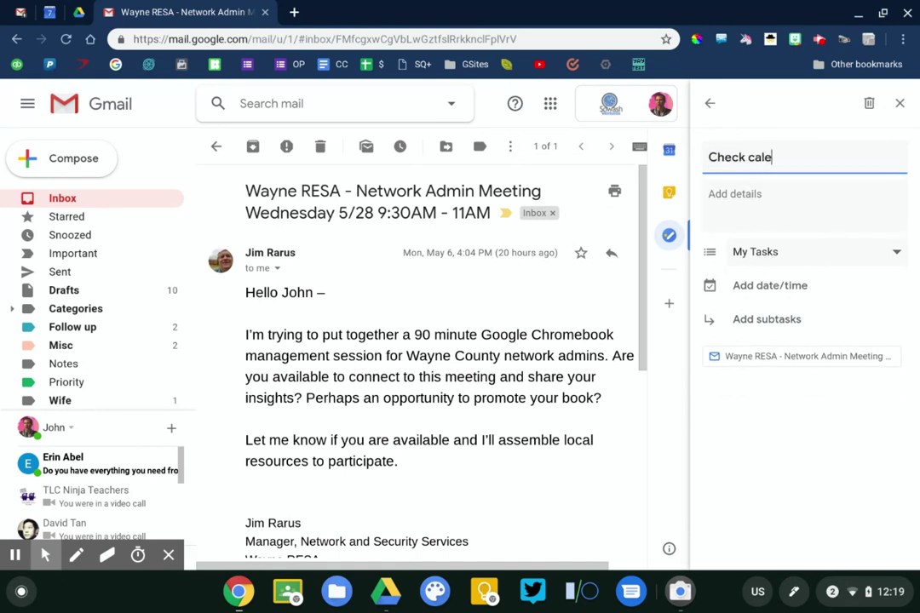
{"action": "type", "text": "ndar for 5/28"}
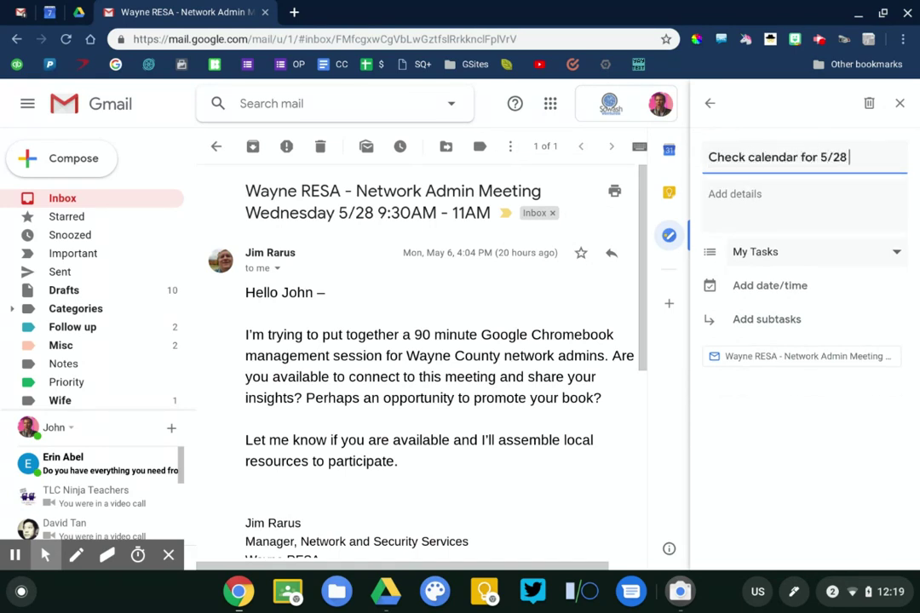
{"action": "type", "text": " presentation."}
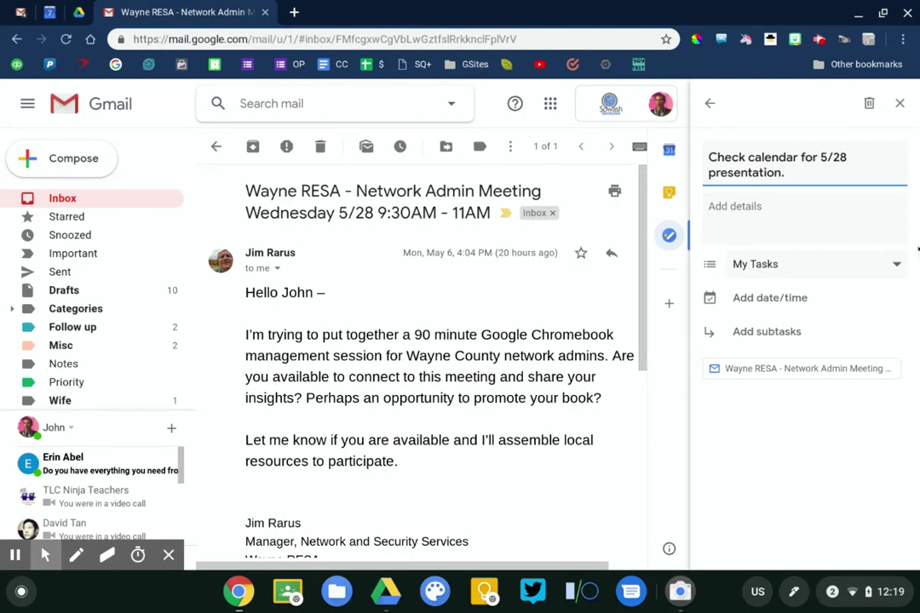
Make the task due Wed, May 8 at 11:00 AM and archive the Wayne RESA email
{"action": "left_click", "coordinate": [772, 302]}
{"action": "left_click", "coordinate": [804, 236]}
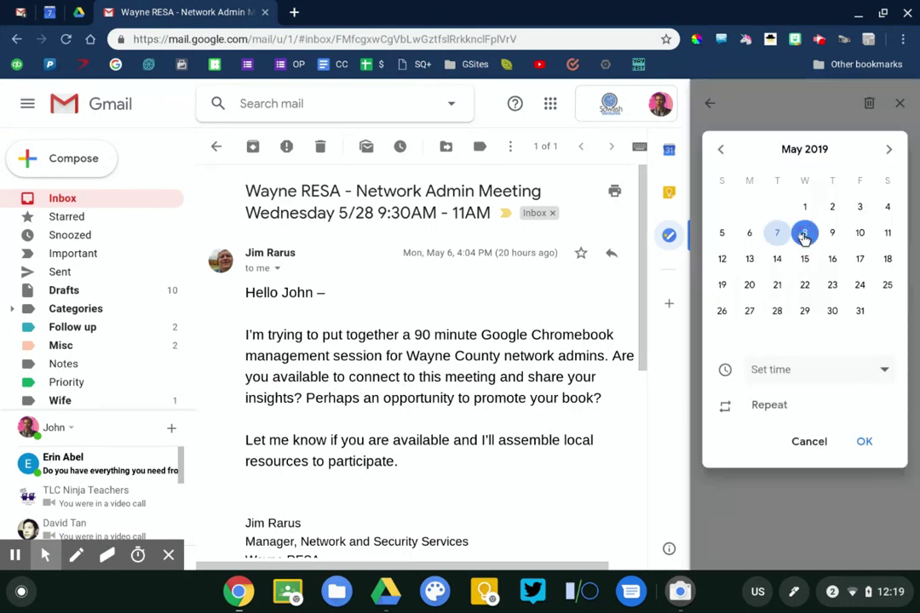
{"action": "left_click", "coordinate": [776, 370]}
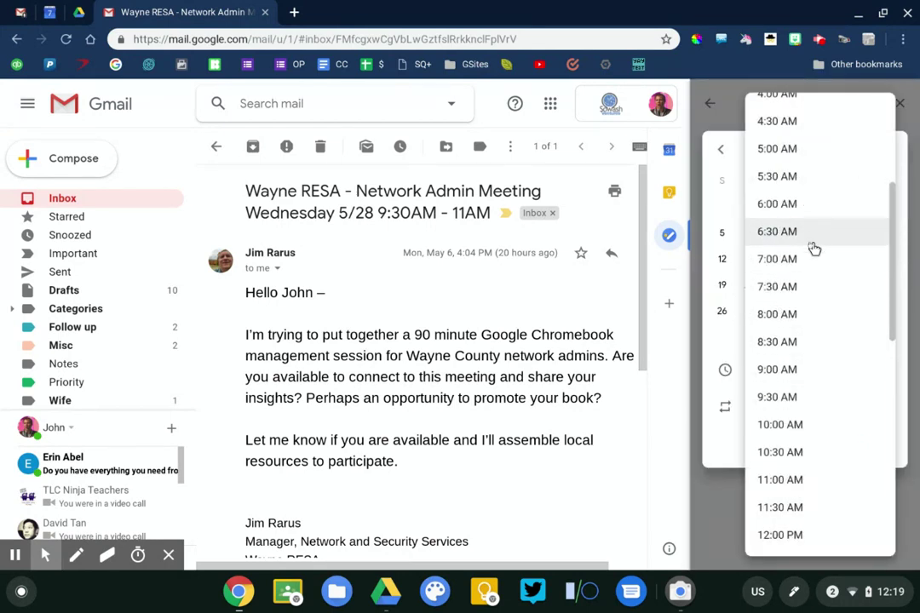
{"action": "scroll", "coordinate": [813, 250], "scroll_direction": "down", "scroll_amount": 1}
{"action": "left_click", "coordinate": [797, 444]}
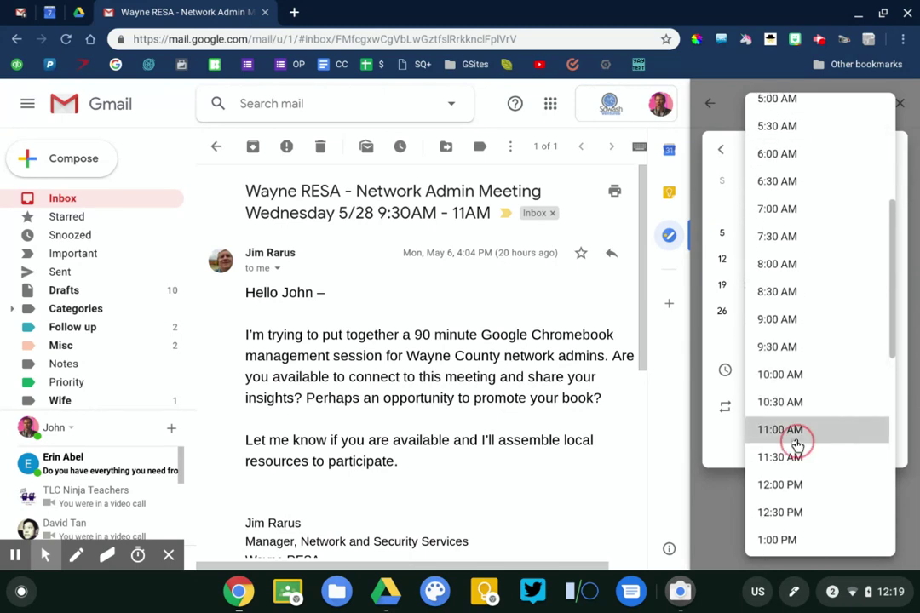
{"action": "left_click", "coordinate": [864, 443]}
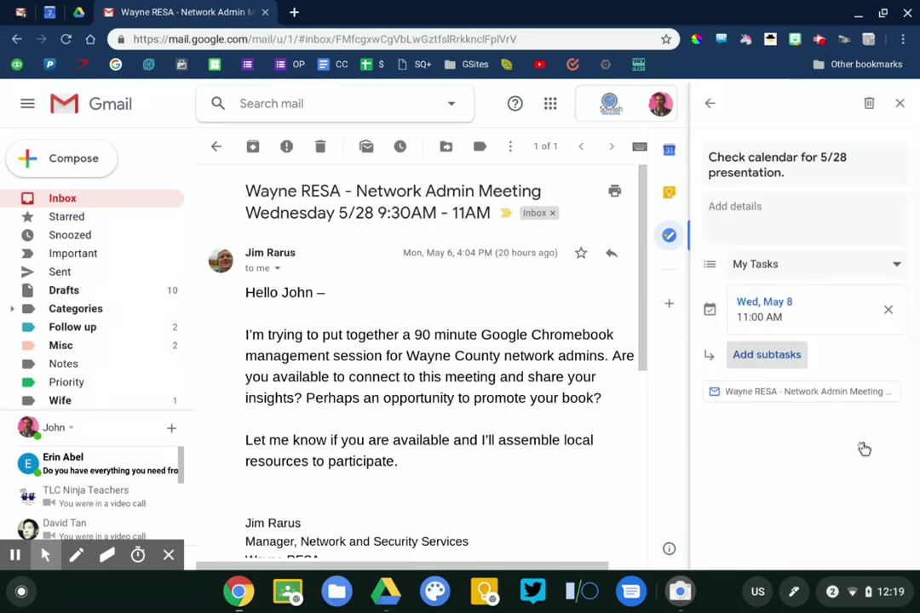
{"action": "left_click", "coordinate": [244, 148]}
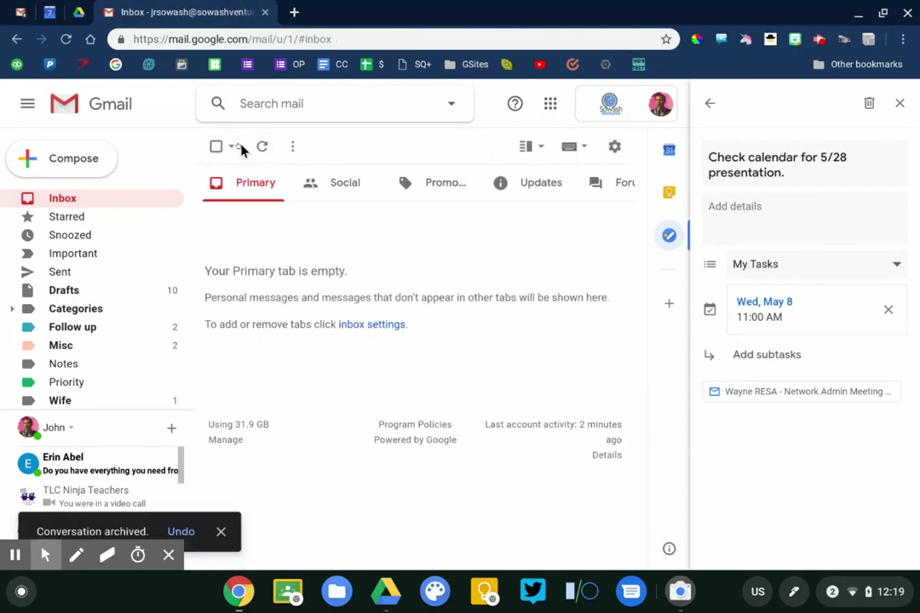